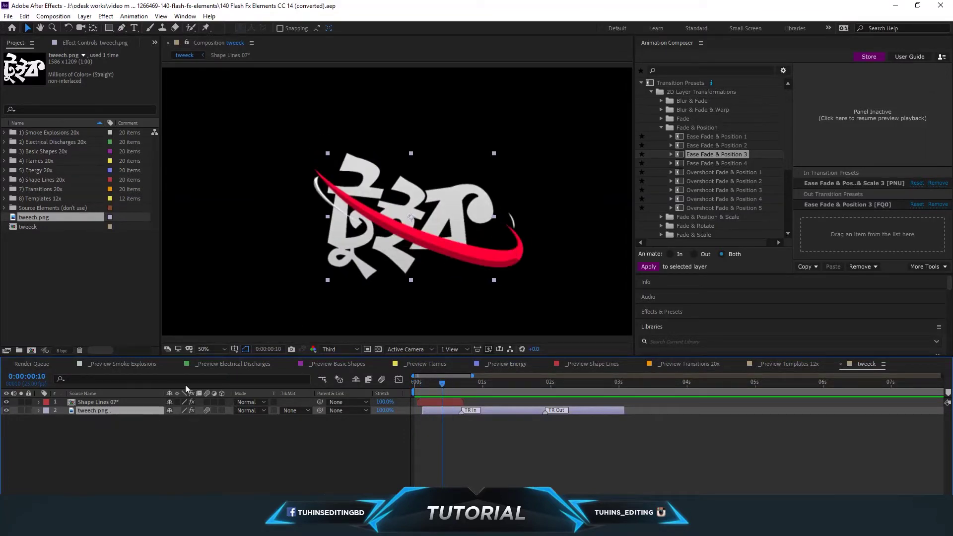
Open the Shape Lines 07 precomp and play its swooping arc animation from frame 0
click(100, 402)
double_click(99, 402)
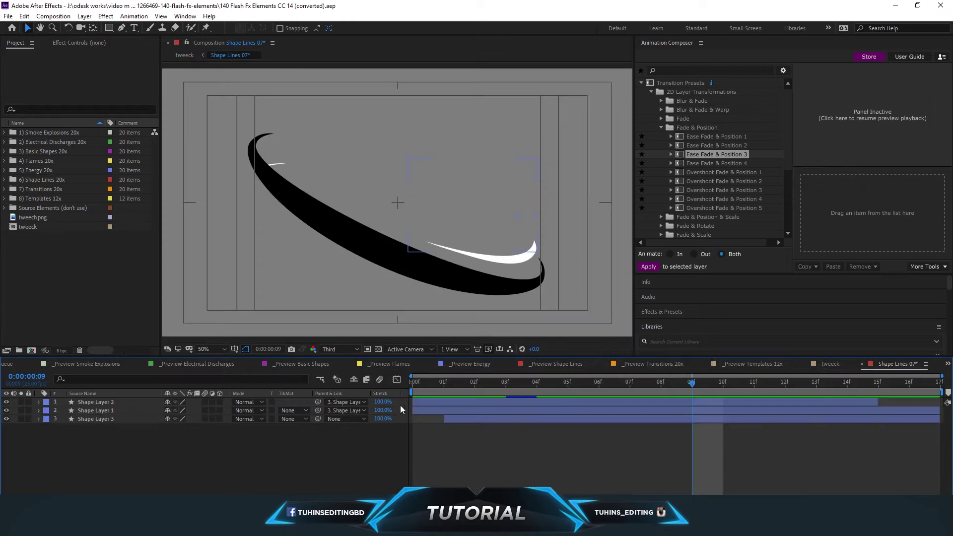
drag(437, 385, 417, 389)
key(space)
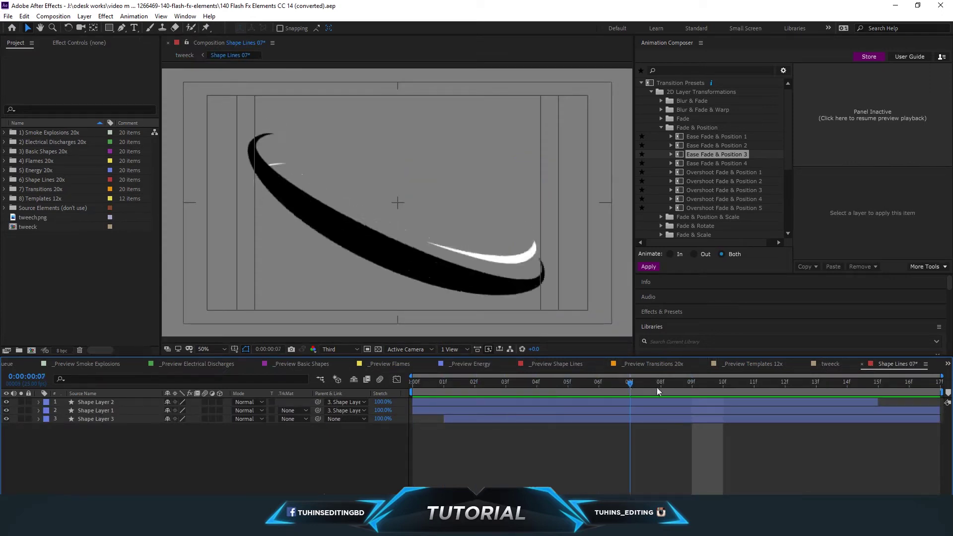
Close the precomp and preview the tweeck logo animation from the start
click(862, 365)
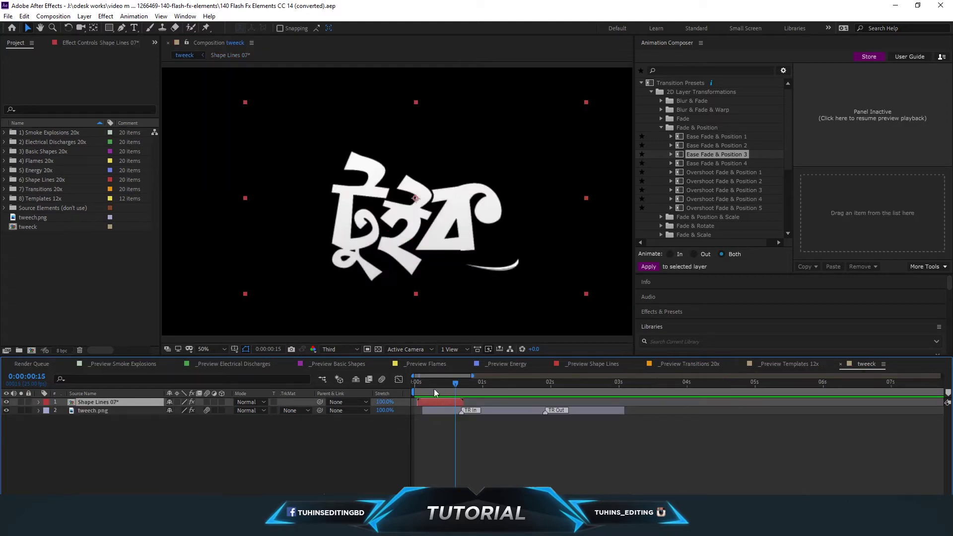
drag(431, 388, 403, 398)
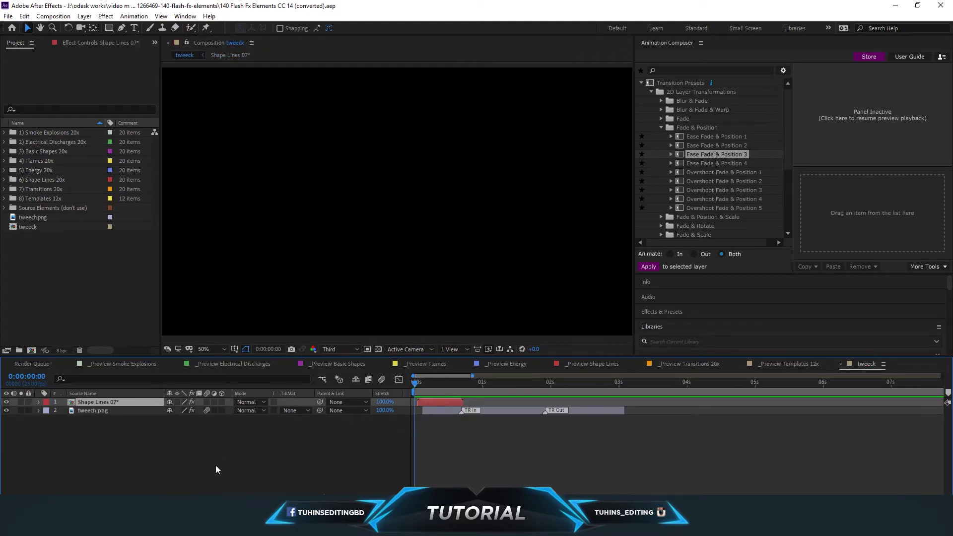
key(space)
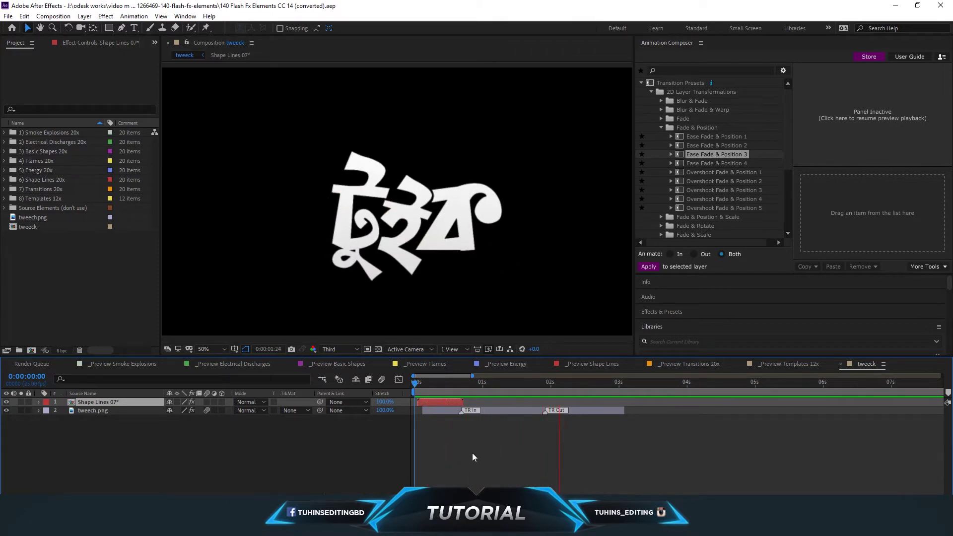
key(space)
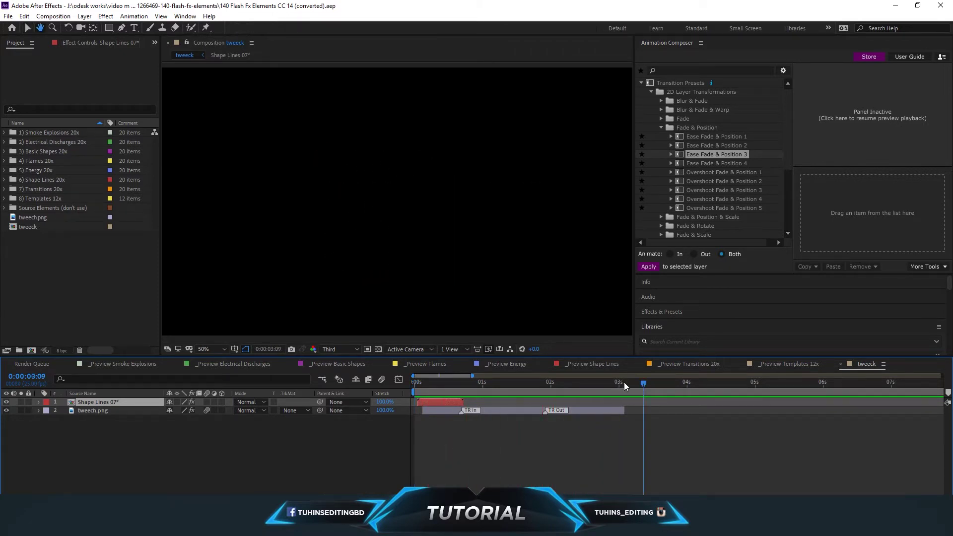
Place the current time at 0:00:02:04 and end the work area at about 3 seconds
click(624, 382)
click(561, 385)
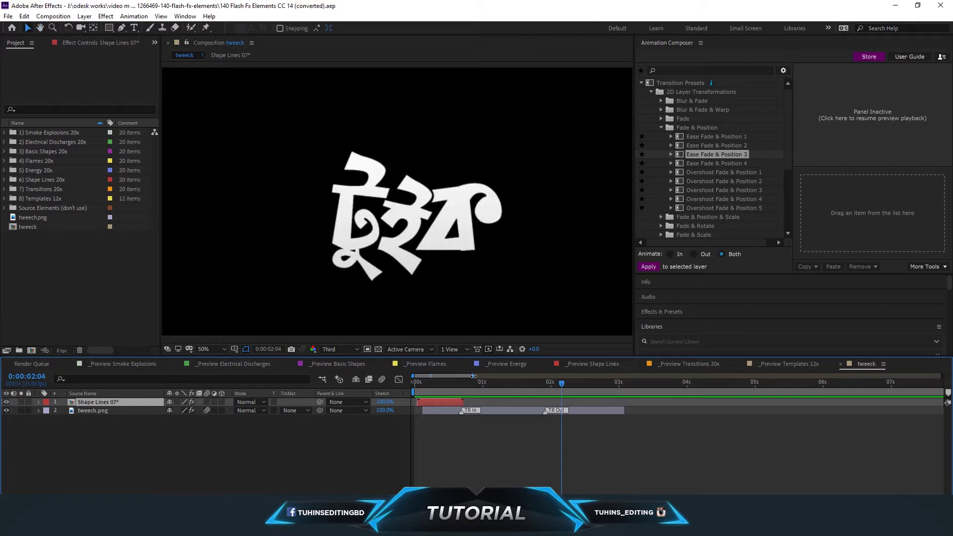
drag(475, 376, 941, 375)
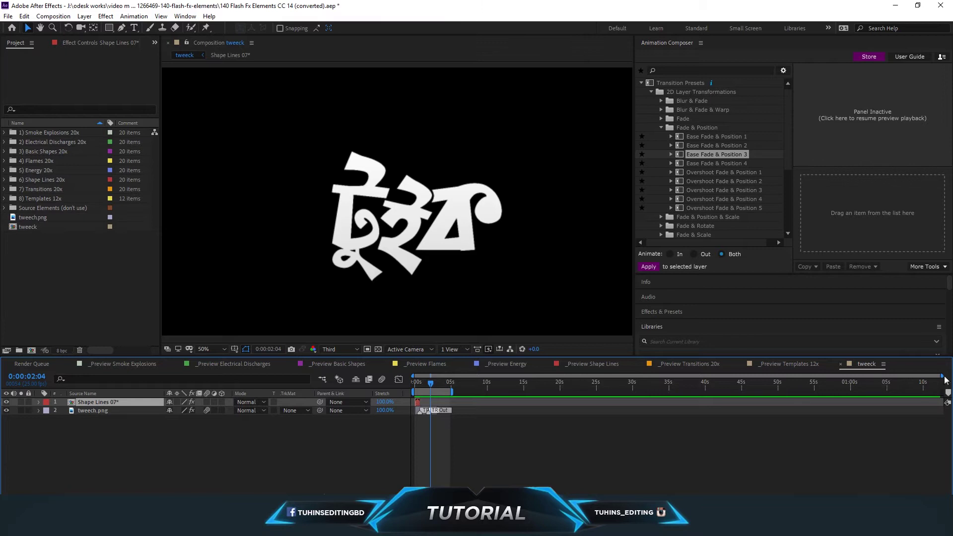
drag(941, 375, 474, 375)
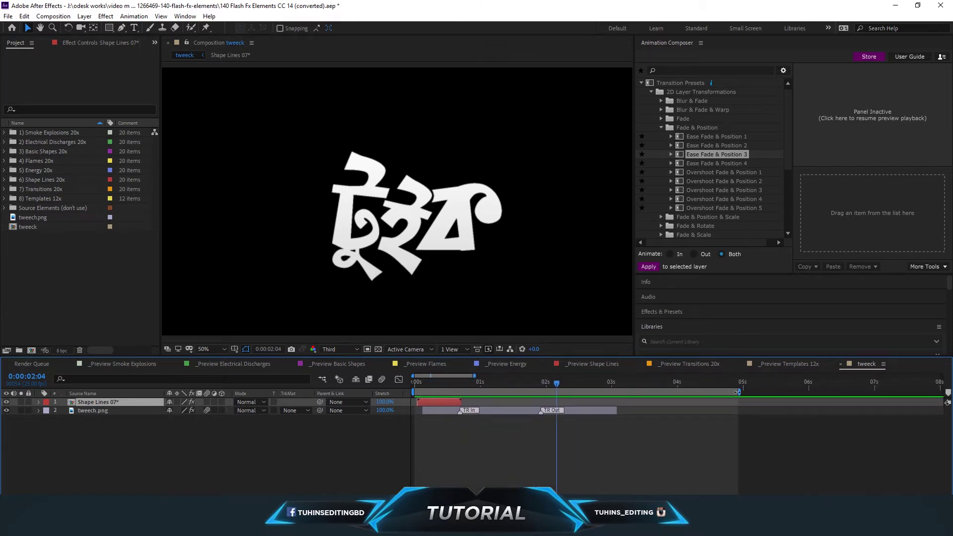
drag(742, 392, 618, 395)
Save the project and replay the trimmed tweeck animation, returning the playhead to 0
click(8, 16)
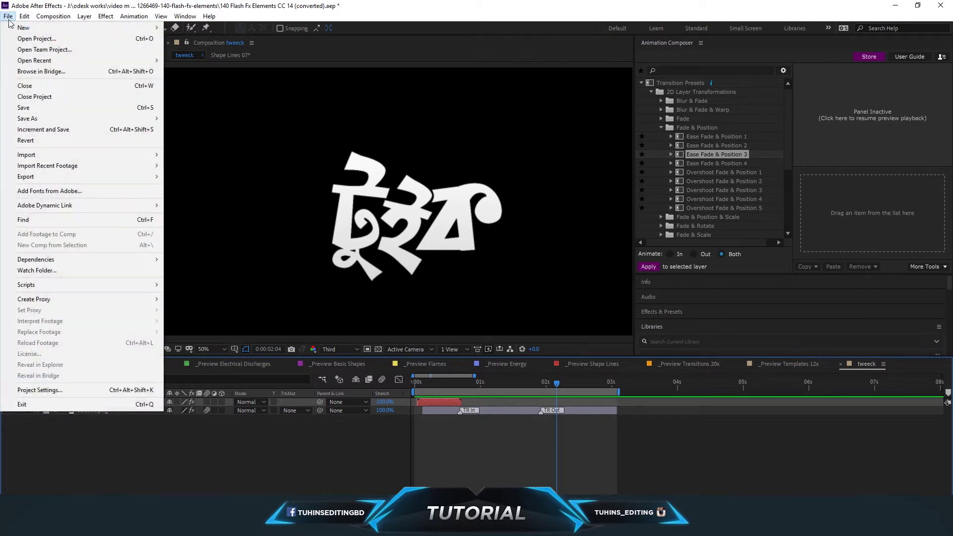
click(20, 107)
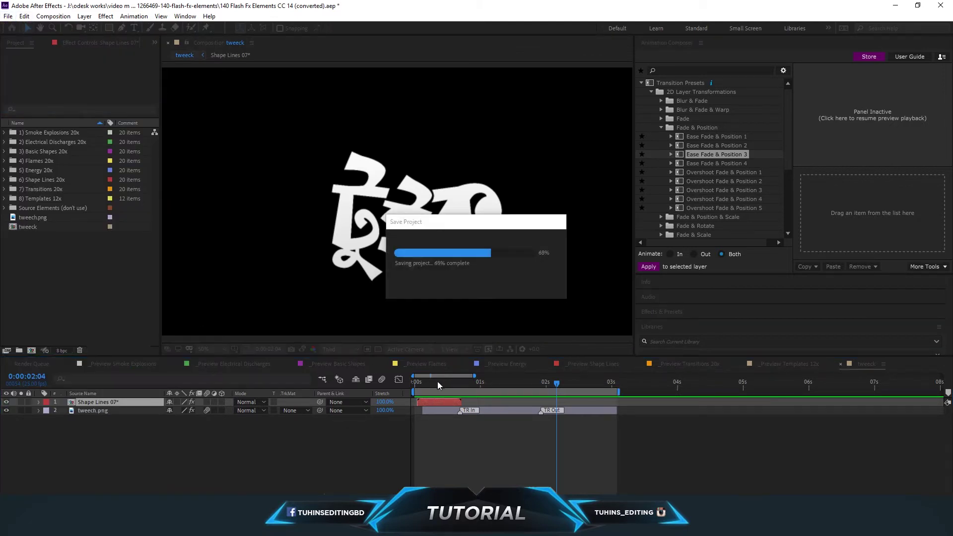
key(Home)
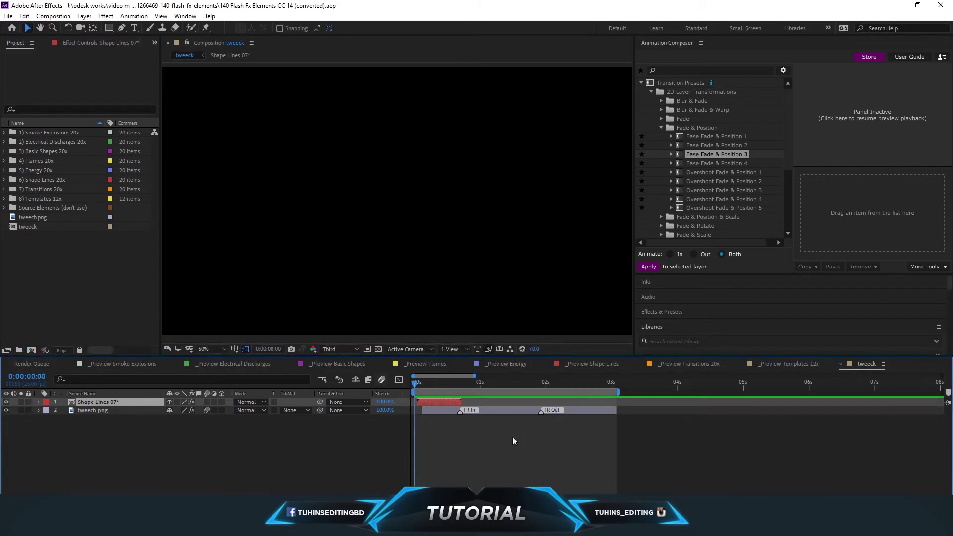
key(space)
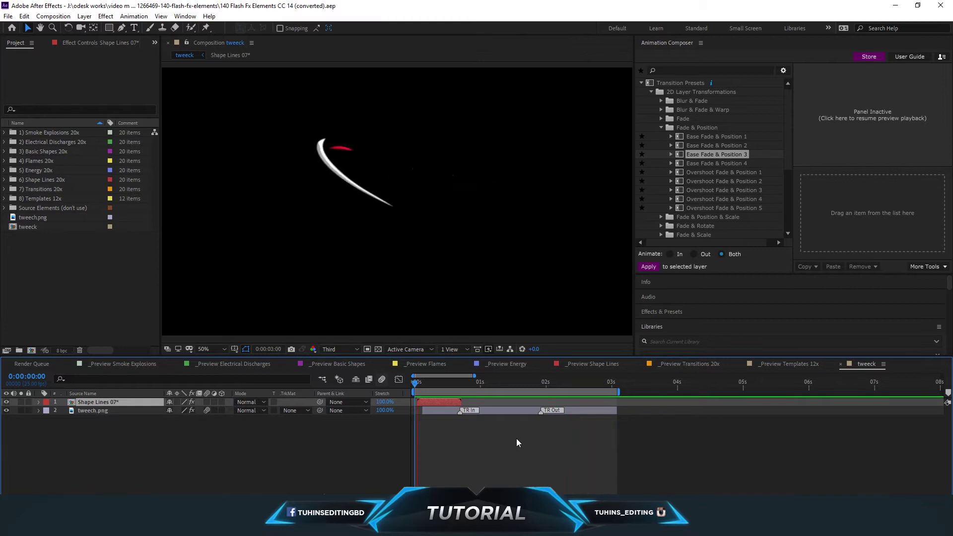
key(space)
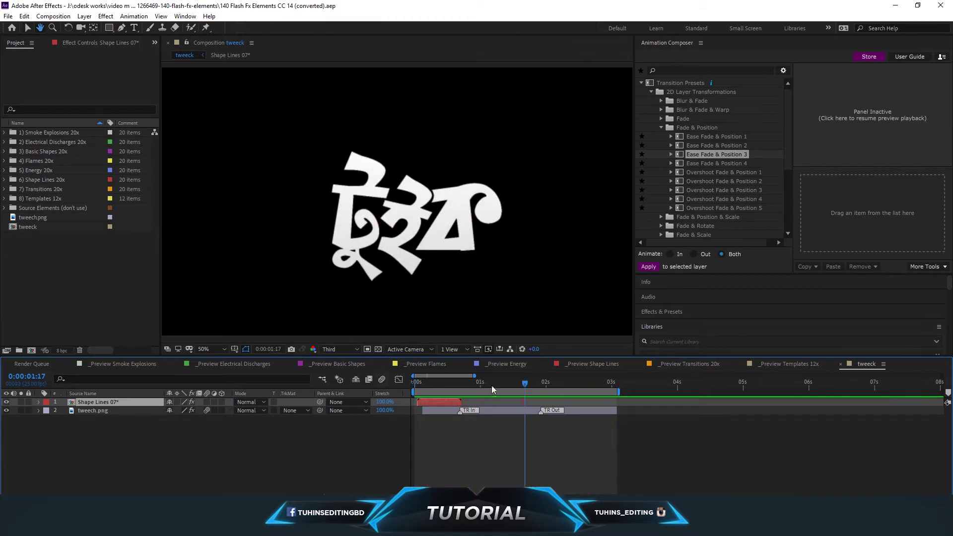
click(443, 385)
drag(443, 389, 414, 389)
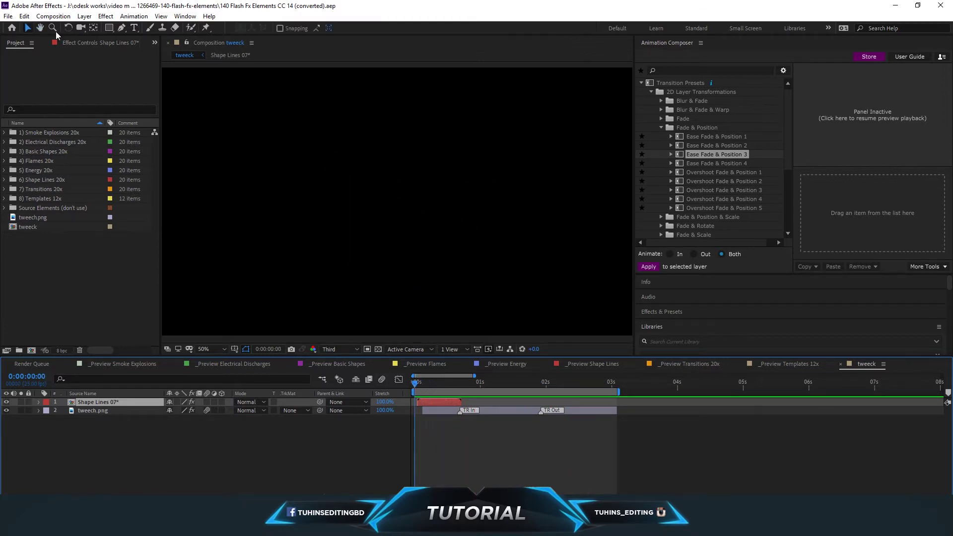
click(53, 15)
Add tweeck to the Render Queue with QuickTime format, RGB + Alpha channels, and Resize enabled
click(74, 94)
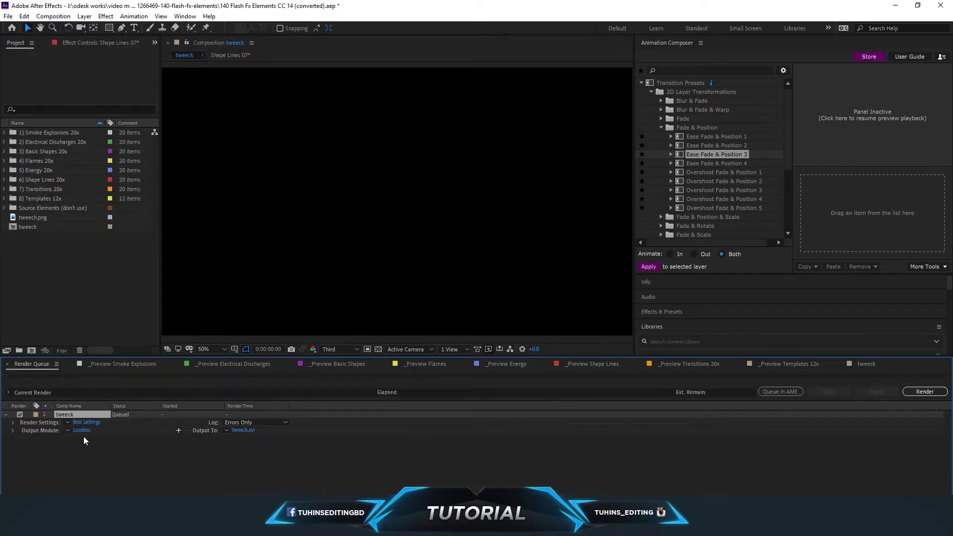
click(81, 431)
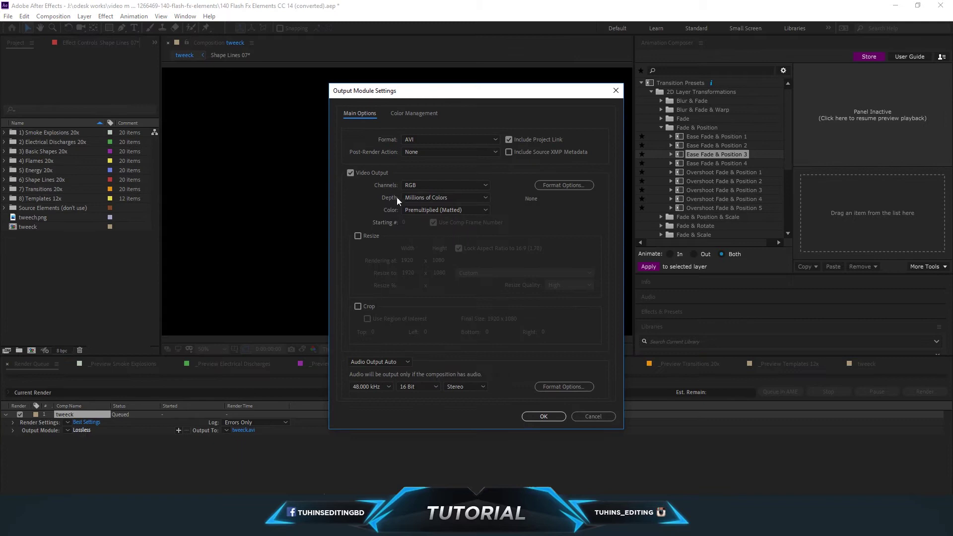
click(415, 140)
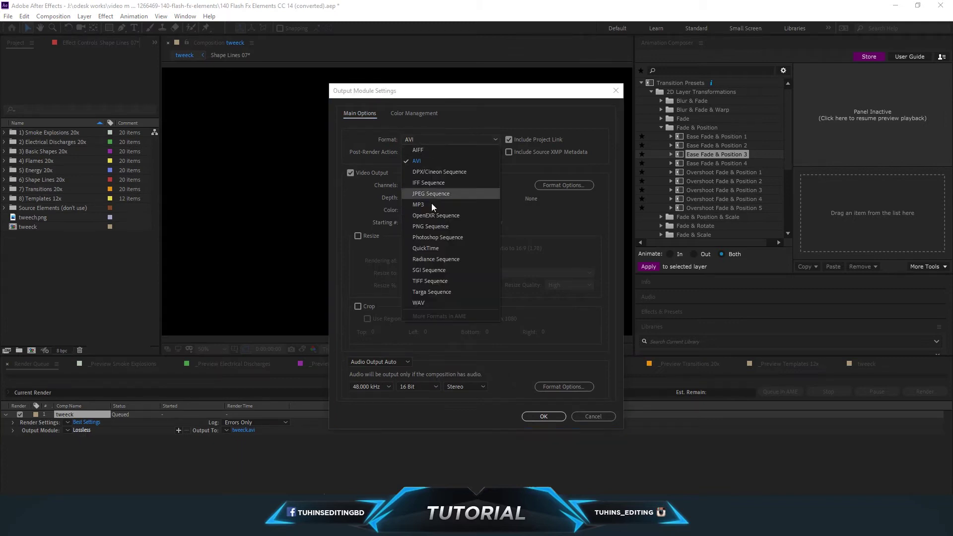
click(434, 245)
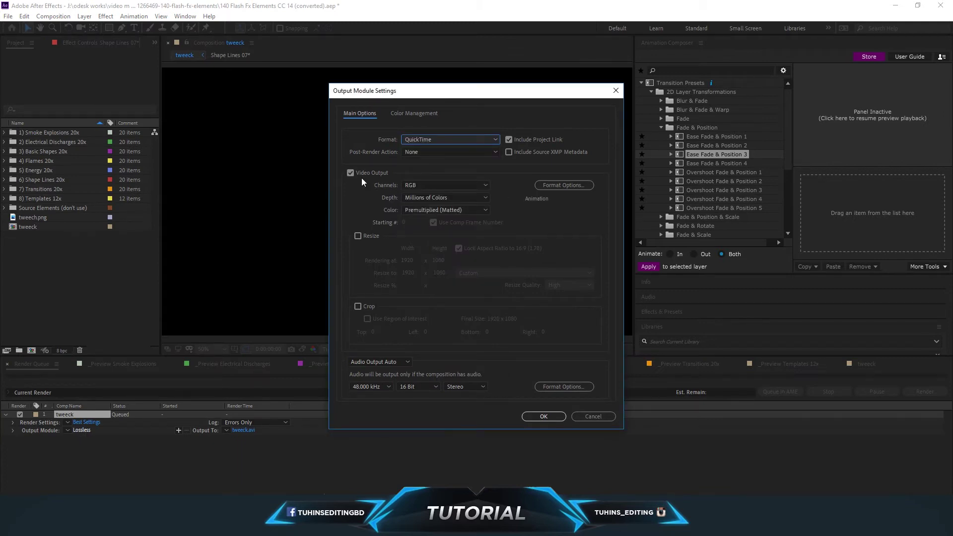
click(440, 184)
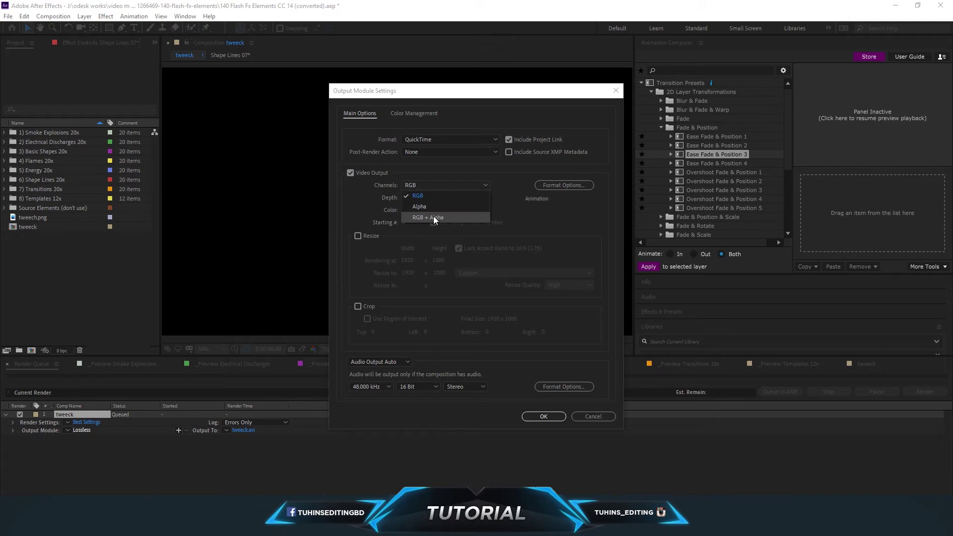
click(433, 217)
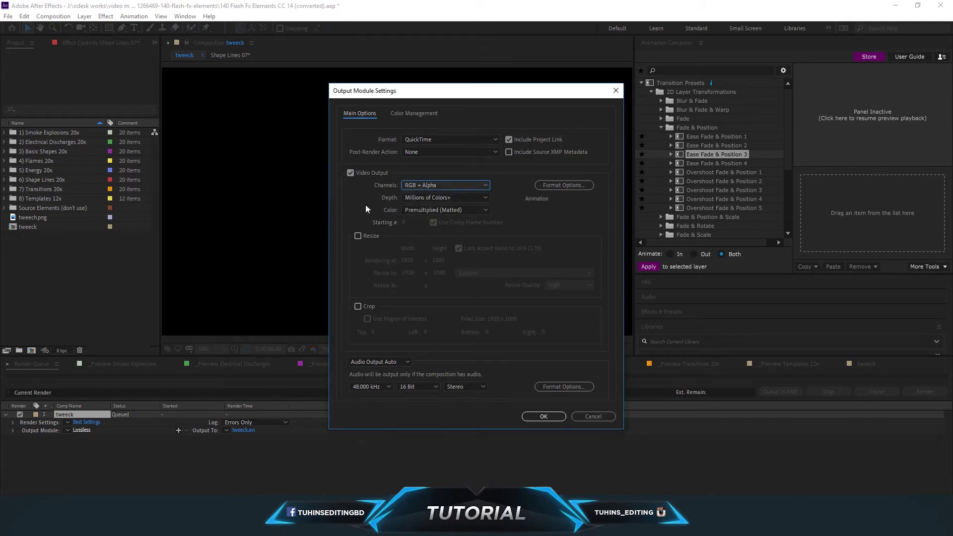
click(357, 236)
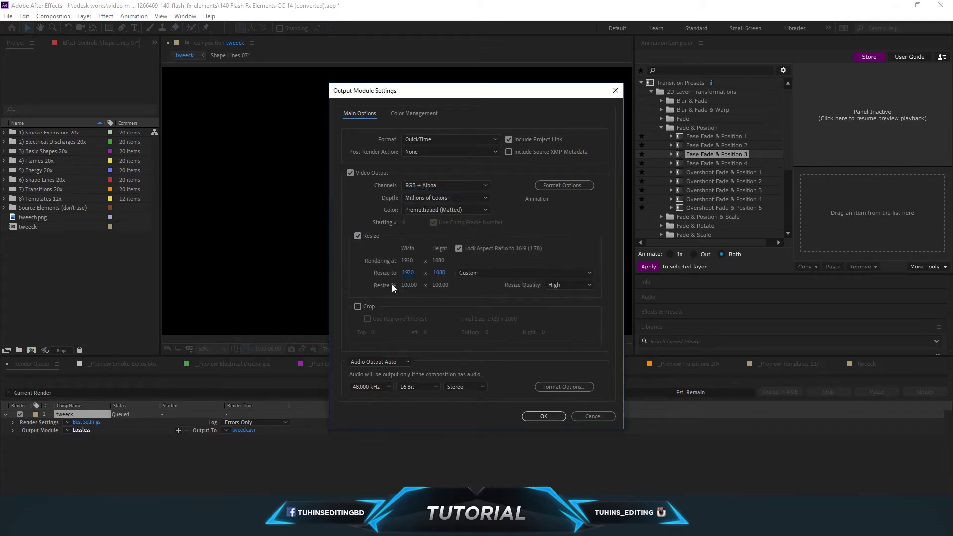
click(545, 416)
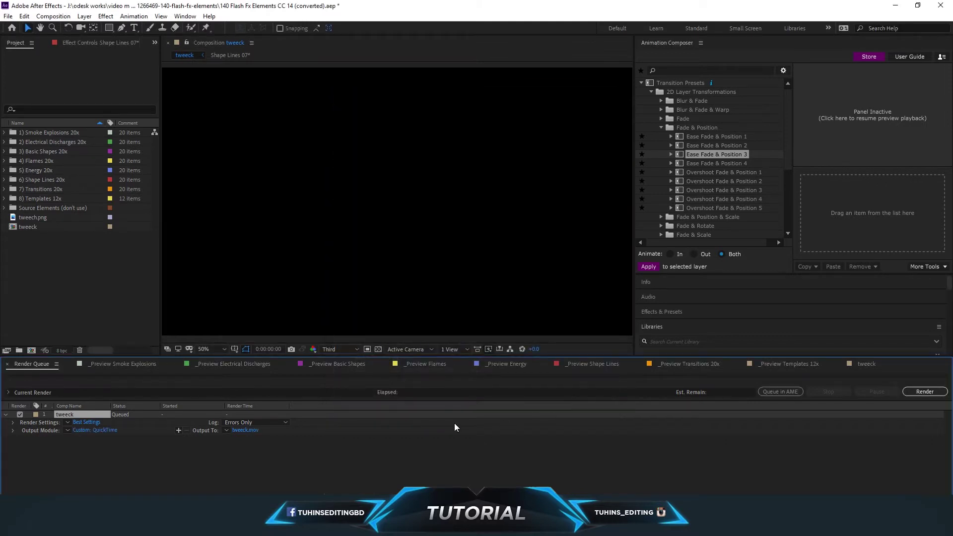
Name the output 'tweeck animation corner.mov' and render it until the queue shows Done
click(235, 431)
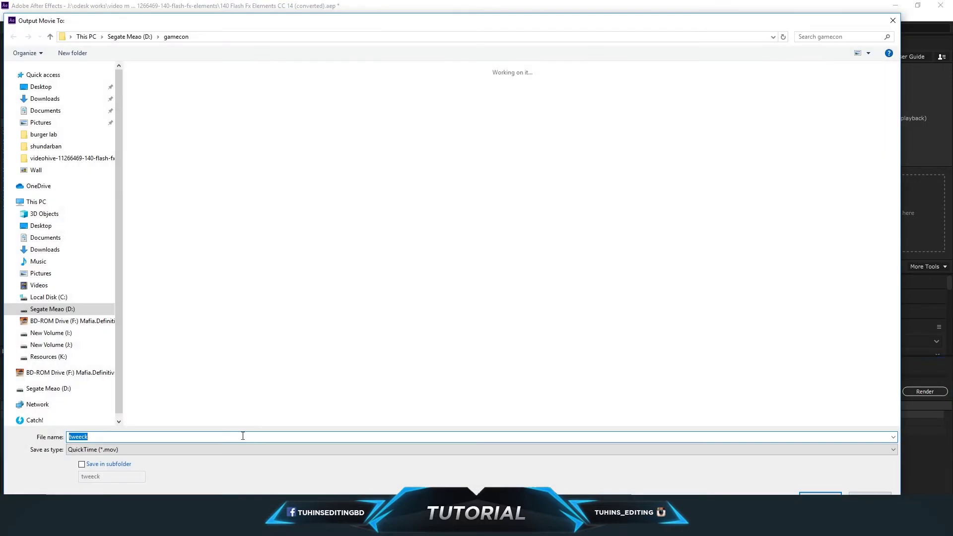
click(156, 437)
text(animation co)
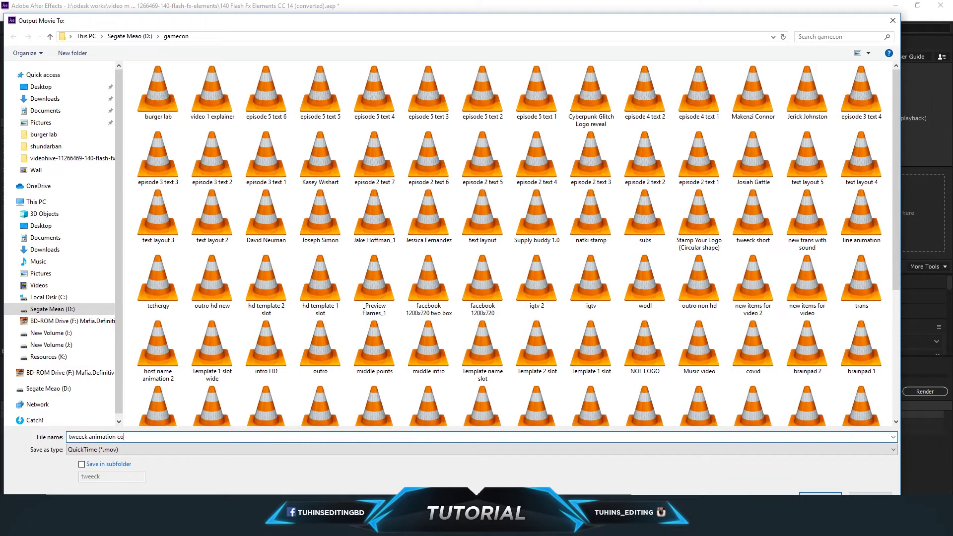
text(rner)
key(Return)
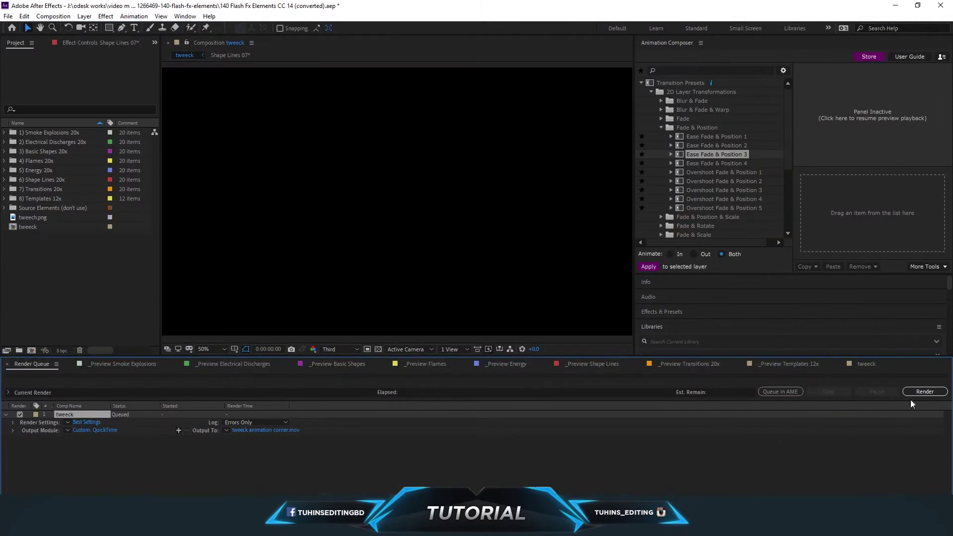
click(919, 393)
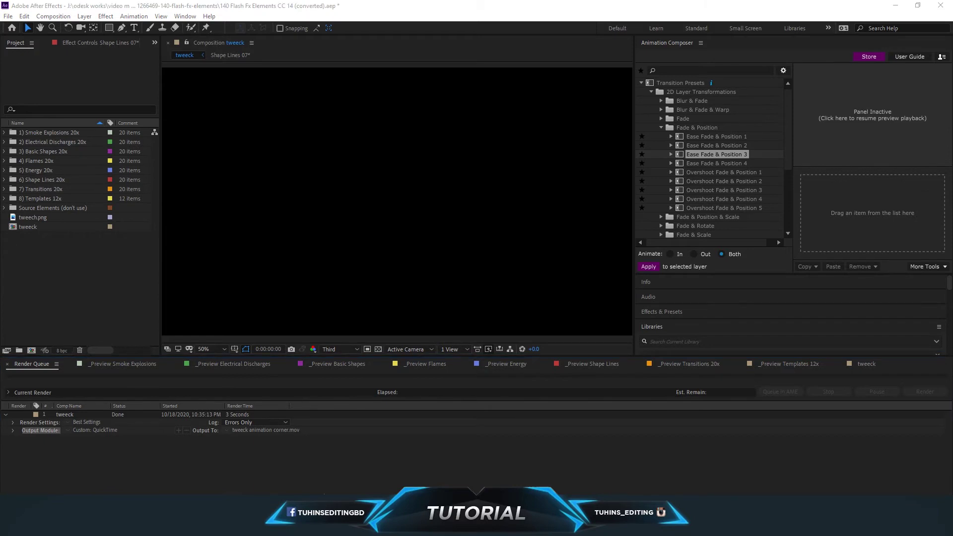
key(super)
scroll(115, 369, down, 10)
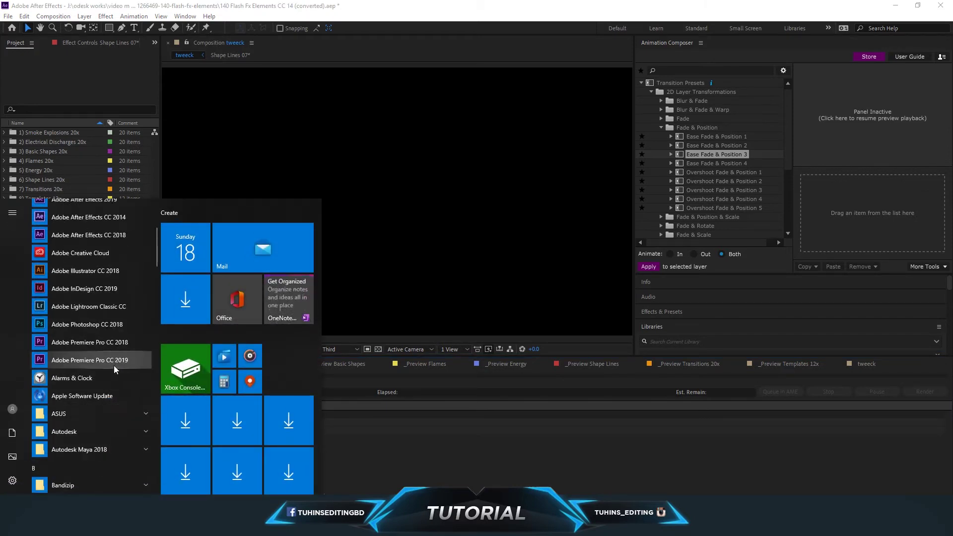
Launch Adobe Premiere Pro CC 2019 from the Start menu app list
click(115, 361)
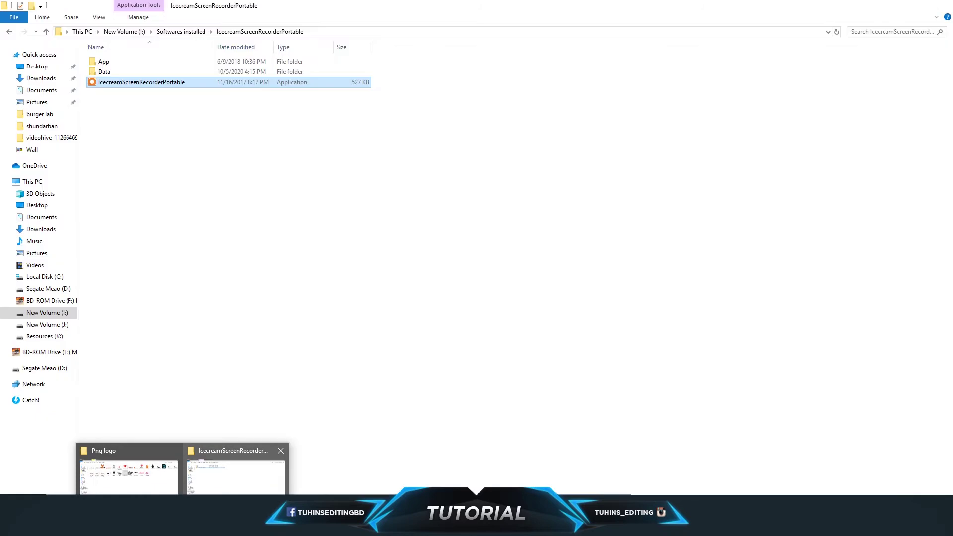
Go to D: > gamecon in File Explorer and play tweeck animation corner.mov to check it
click(236, 472)
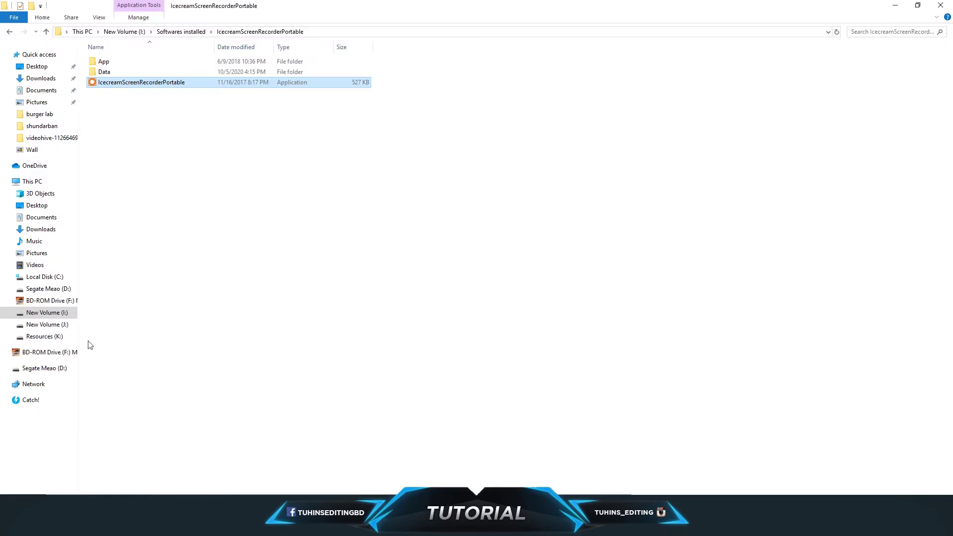
click(67, 289)
double_click(127, 114)
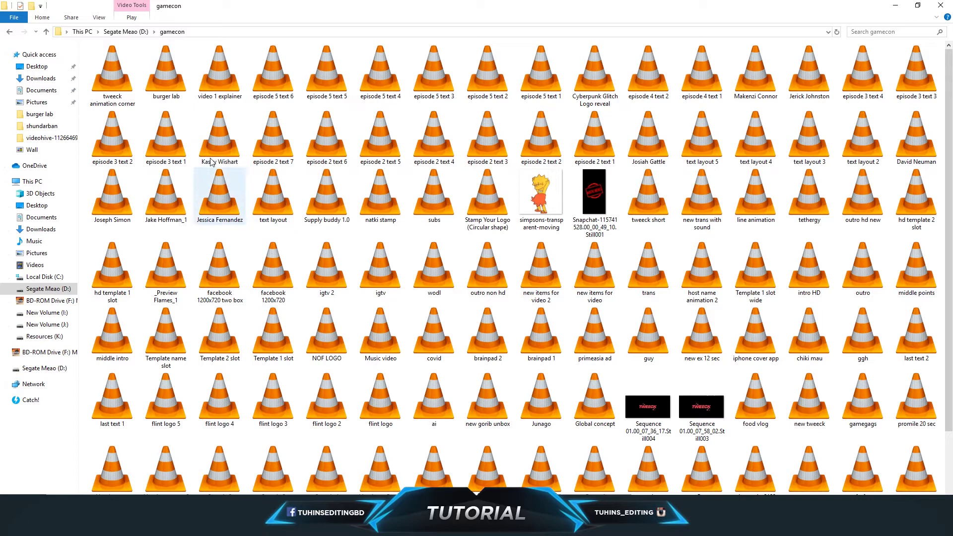
right_click(117, 77)
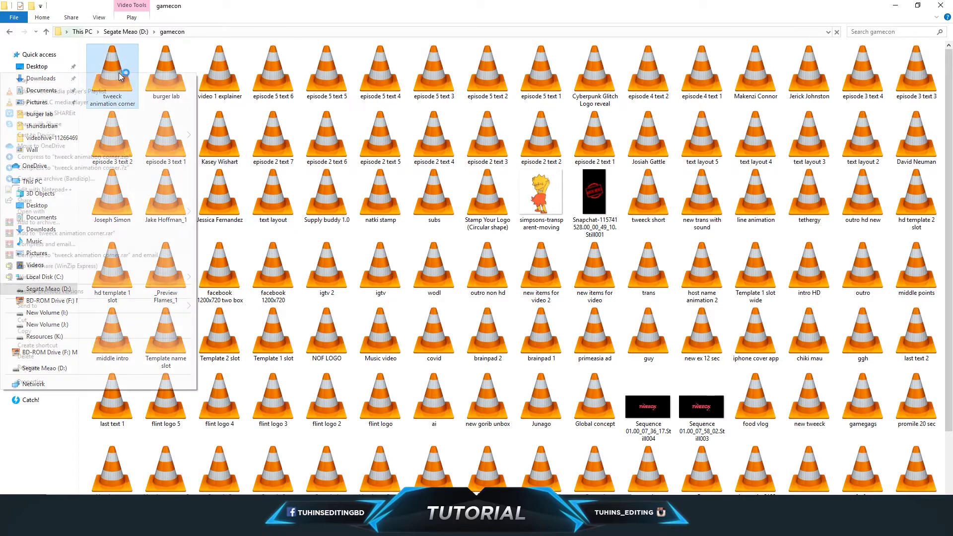
click(119, 81)
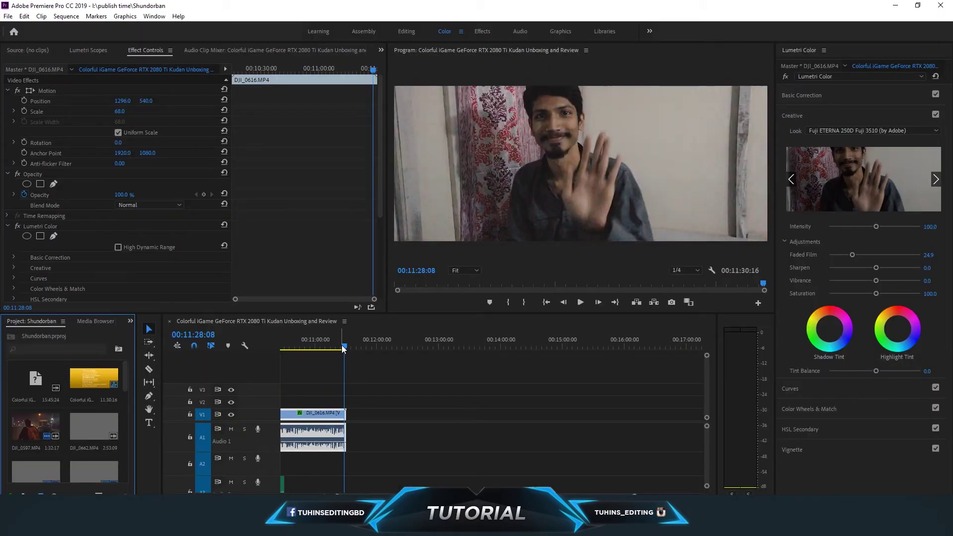
Bring the Shundorban sequence start into view at 00:00:12:01, then return to the gamecon folder
drag(341, 346, 327, 346)
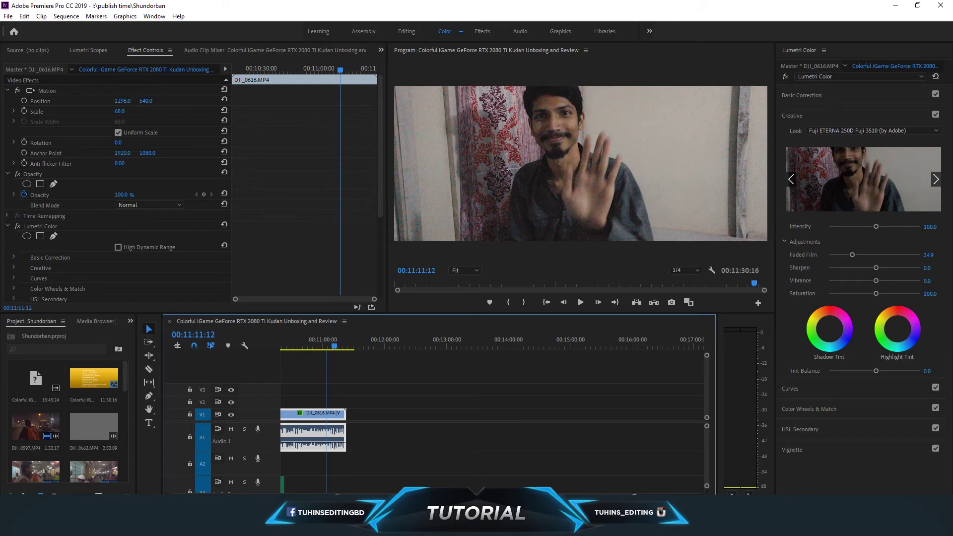
scroll(491, 426, up, 10)
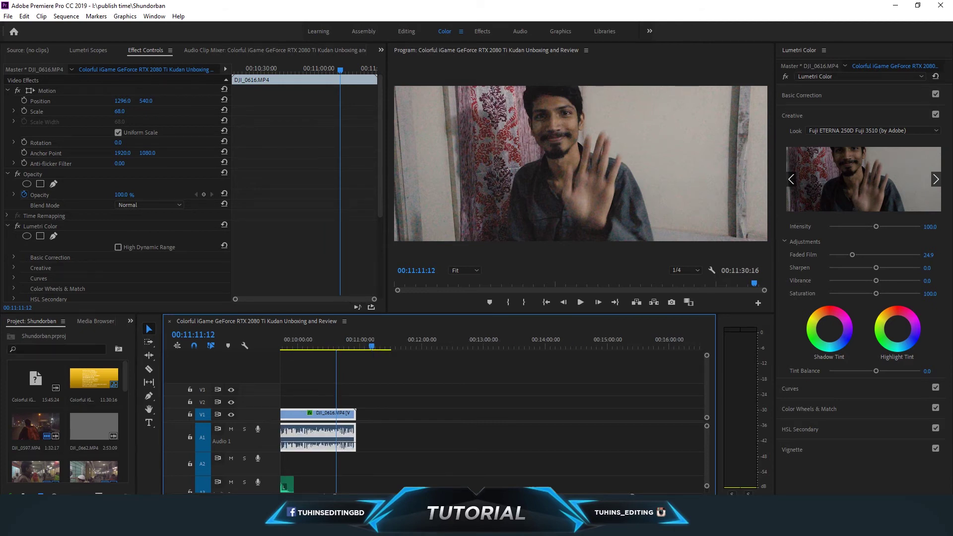
scroll(491, 431, up, 1)
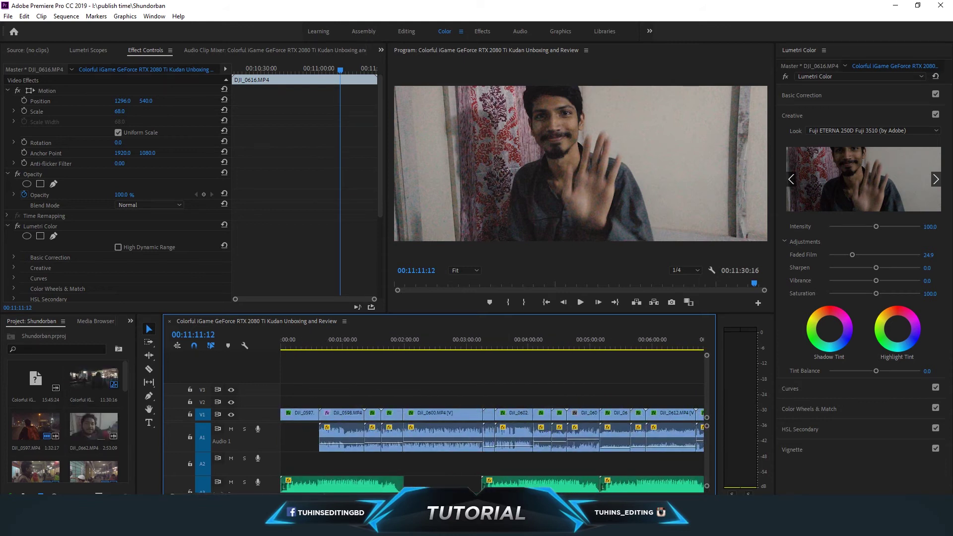
click(294, 346)
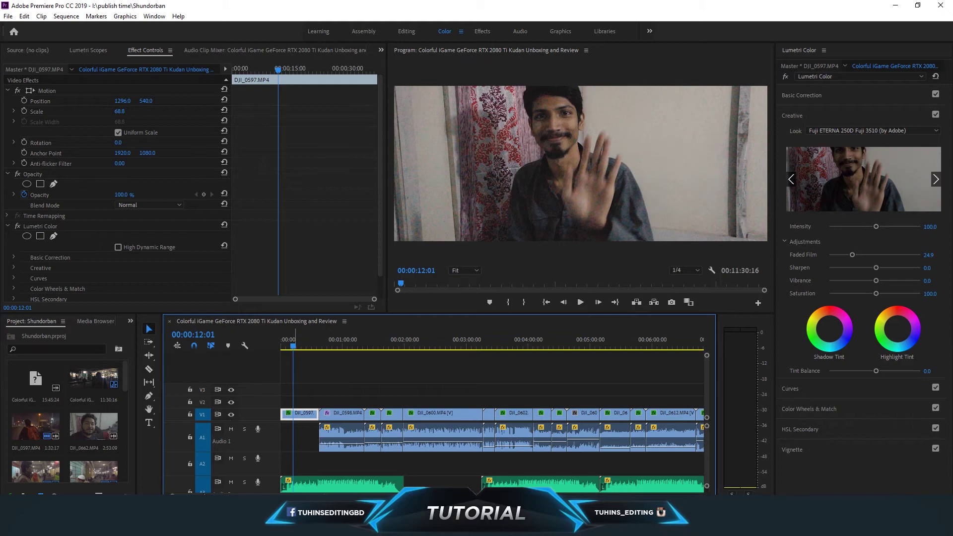
click(239, 469)
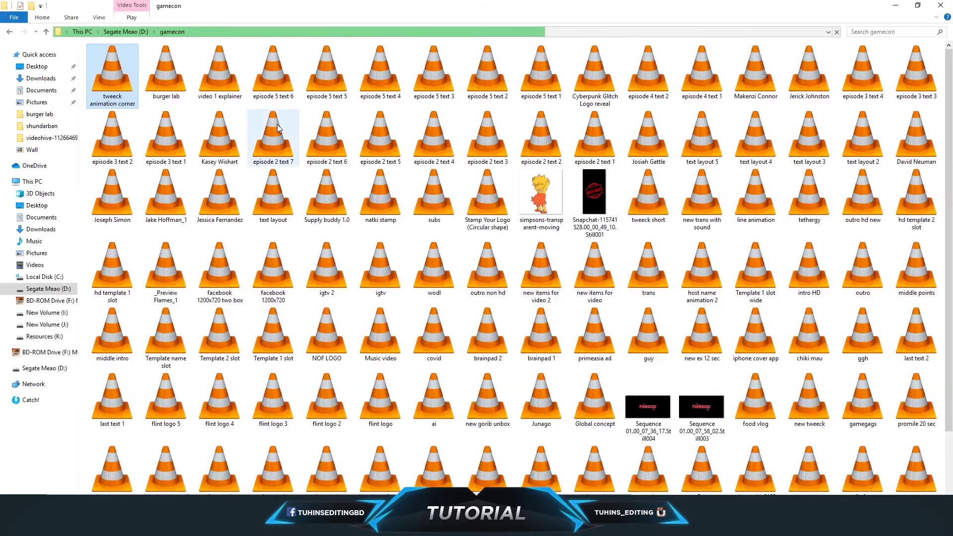
Drop tweeck animation corner.mov onto V2, preview it over the footage, and move it to 00:00:00
drag(112, 62, 294, 401)
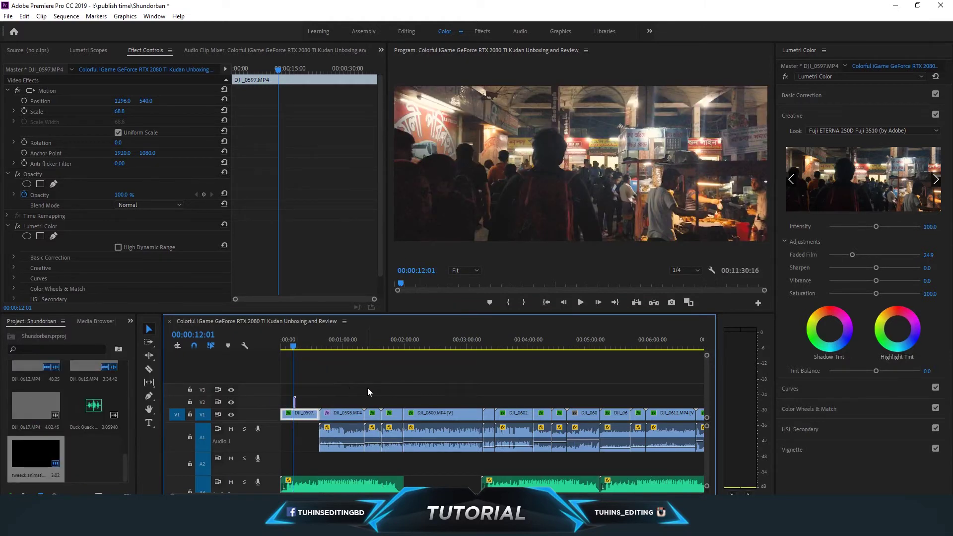
key(equal)
key(equal)
key(equal)
key(equal)
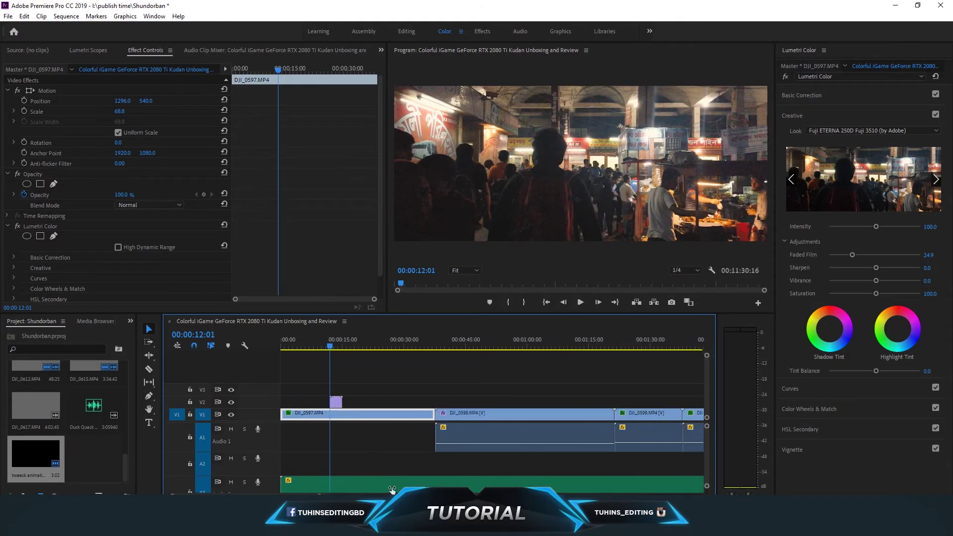
click(370, 345)
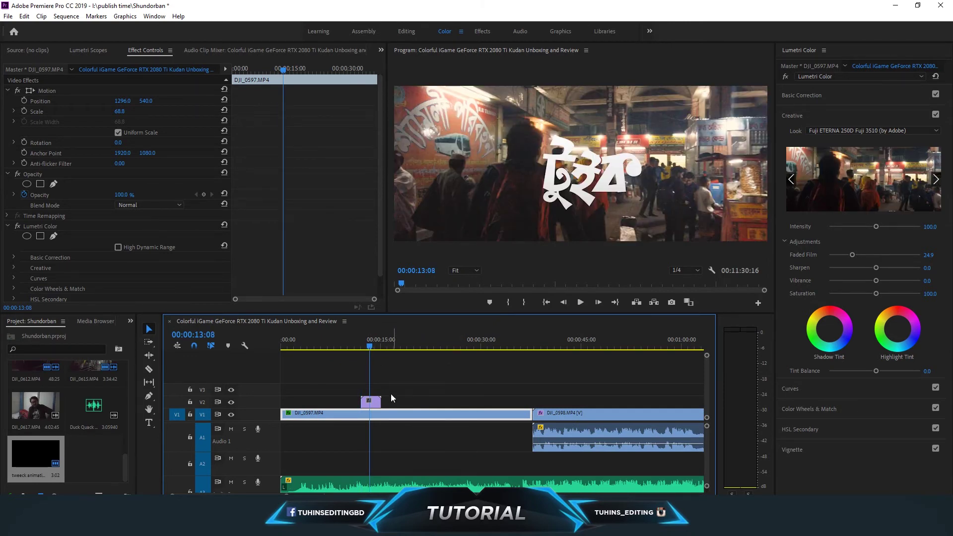
click(373, 400)
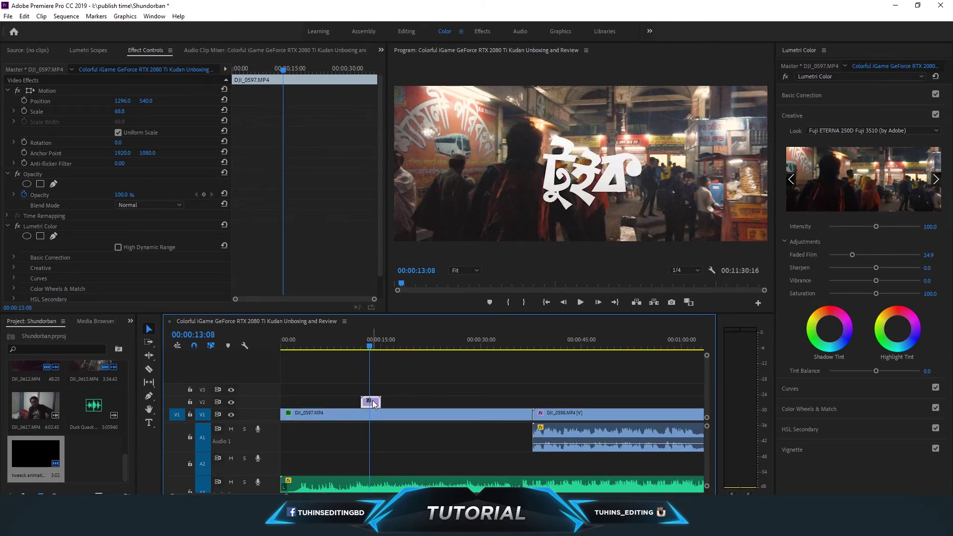
click(358, 346)
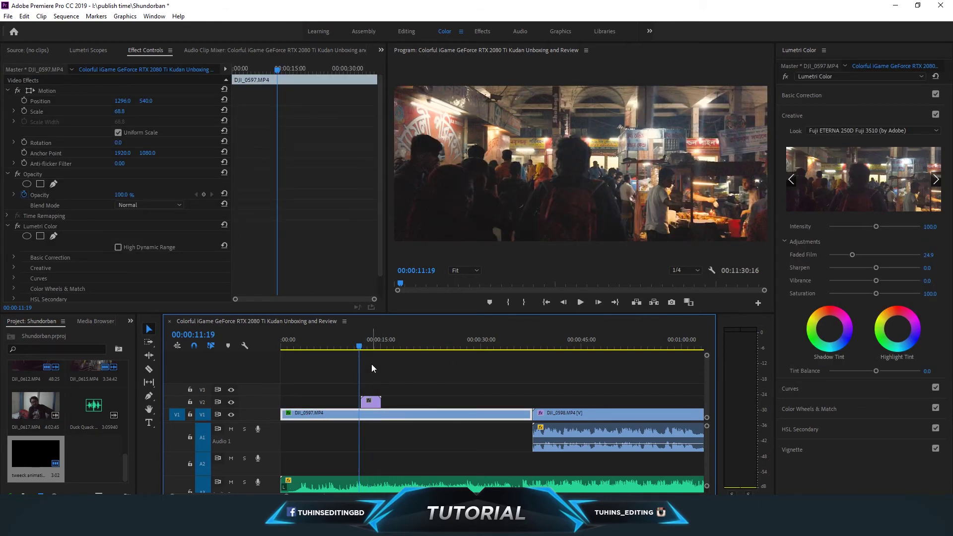
click(580, 302)
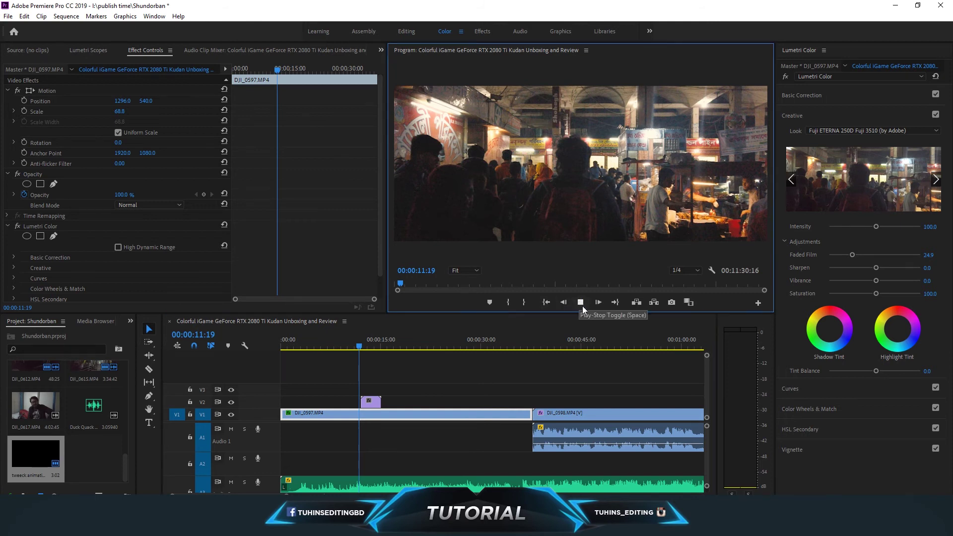
click(588, 305)
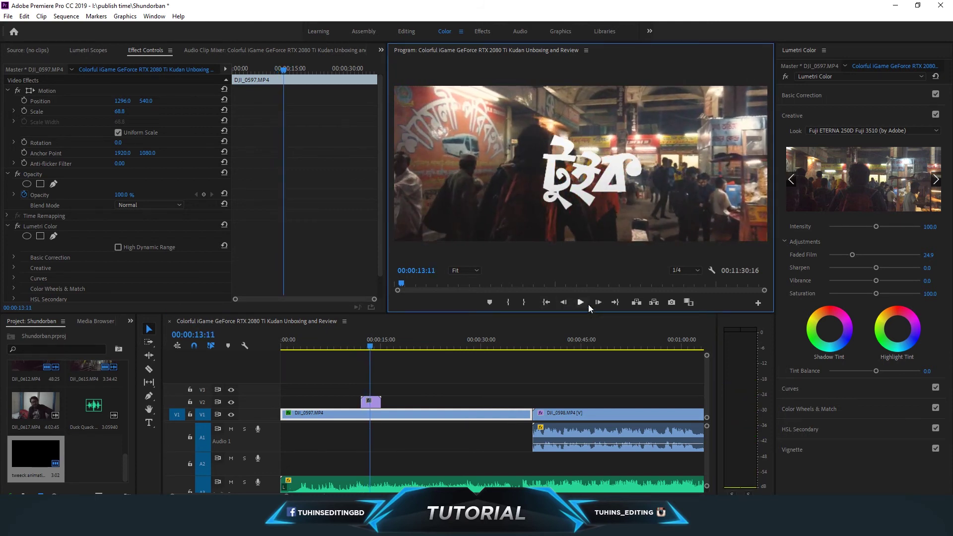
drag(374, 401, 292, 400)
Lock track V1 and shrink the tweeck logo to 31.6 scale in the frame's top-right corner
click(189, 416)
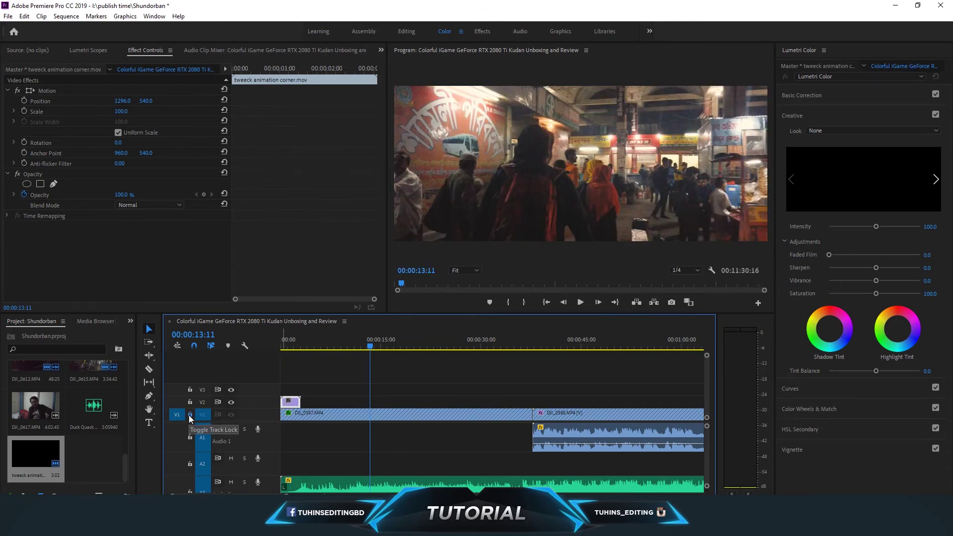
drag(303, 344, 289, 344)
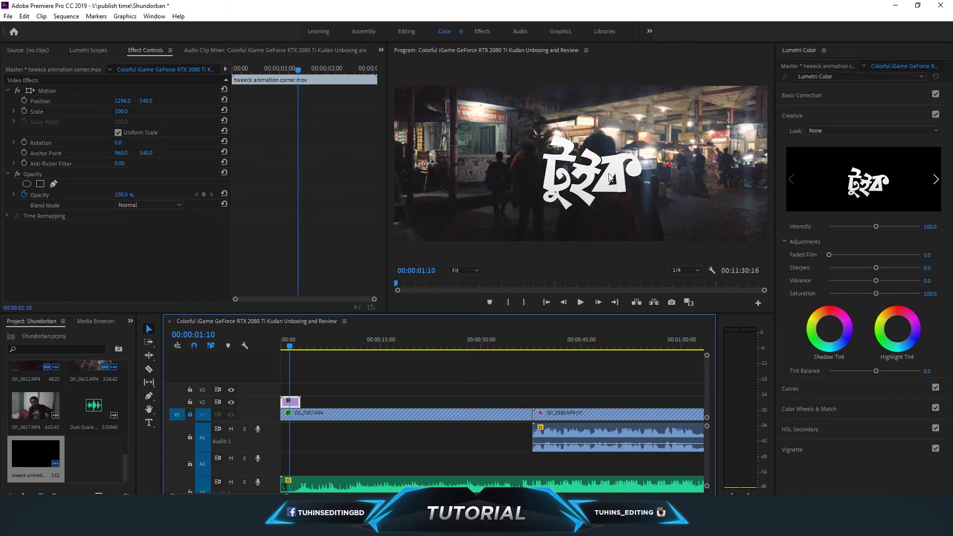
click(609, 165)
drag(719, 241, 743, 110)
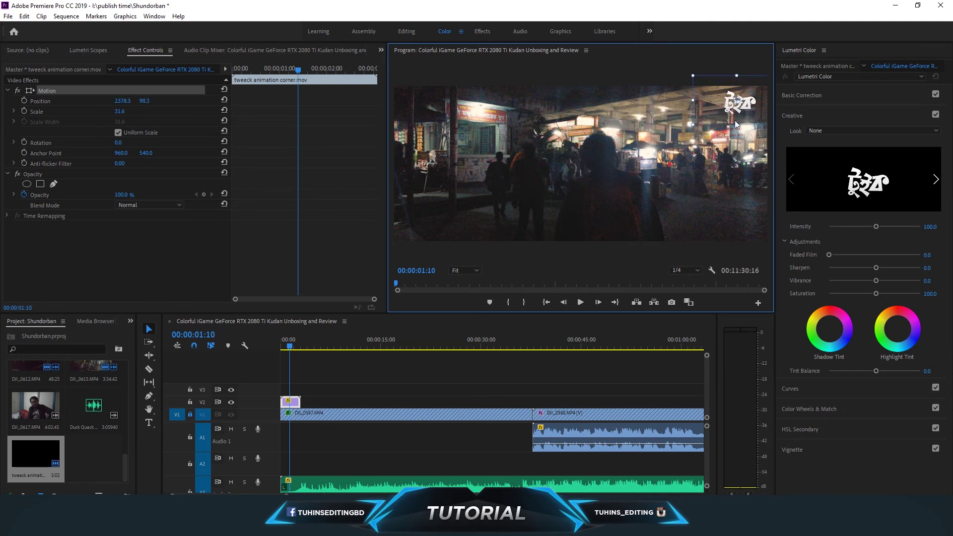
click(349, 375)
click(293, 401)
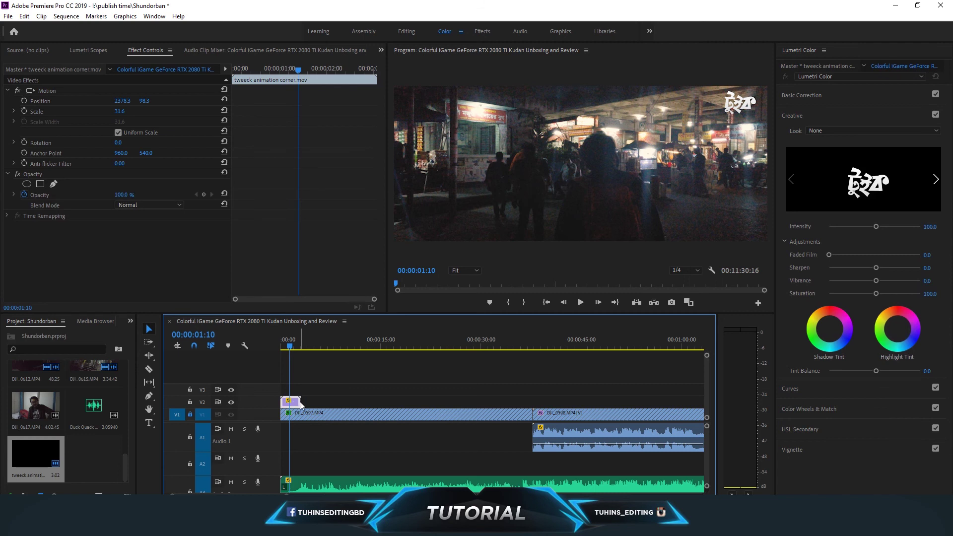
click(306, 343)
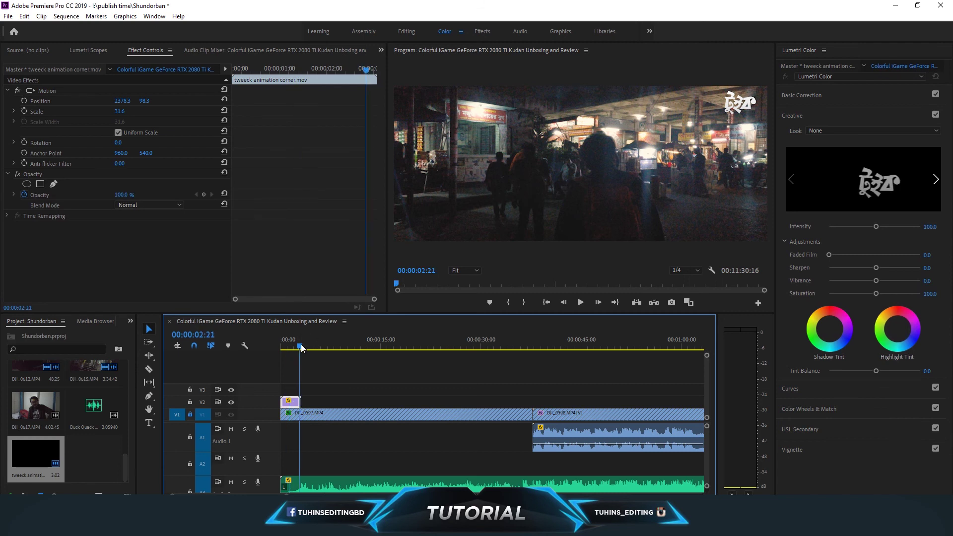
Paste tweeck logo copies end to end on V2 and pull the last ones back 18 frames
key(ctrl+v)
key(ctrl+v)
key(ctrl+v)
key(ctrl+v)
key(ctrl+v)
key(ctrl+v)
key(ctrl+v)
key(ctrl+v)
key(ctrl+v)
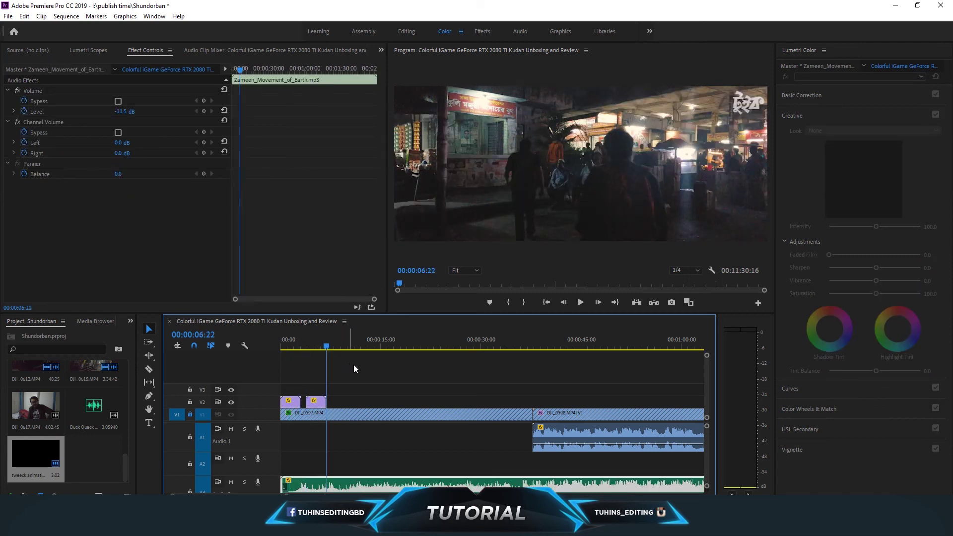
key(ctrl+v)
key(ctrl+v)
key(ctrl+v)
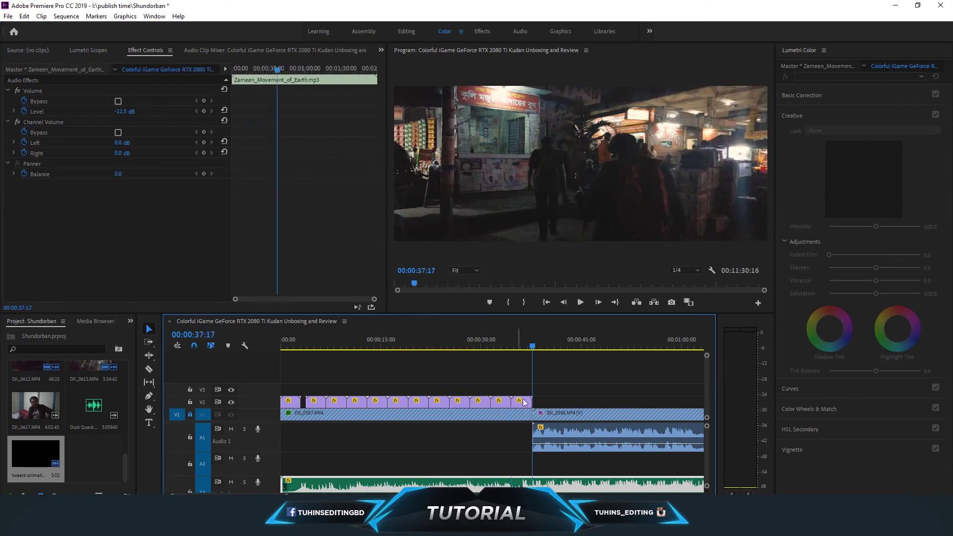
drag(581, 391, 328, 406)
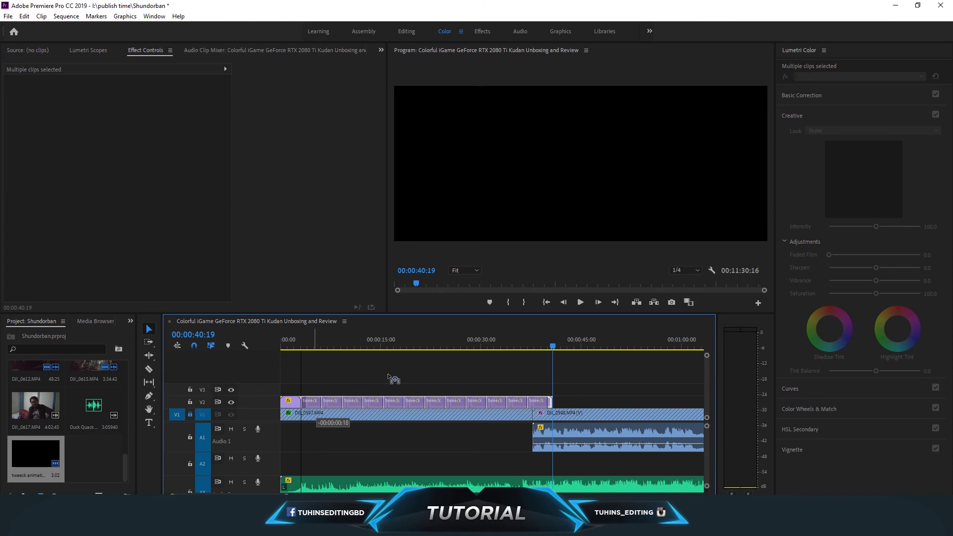
Play the sequence from the start to check the repeating corner logo
click(614, 373)
key(Home)
key(space)
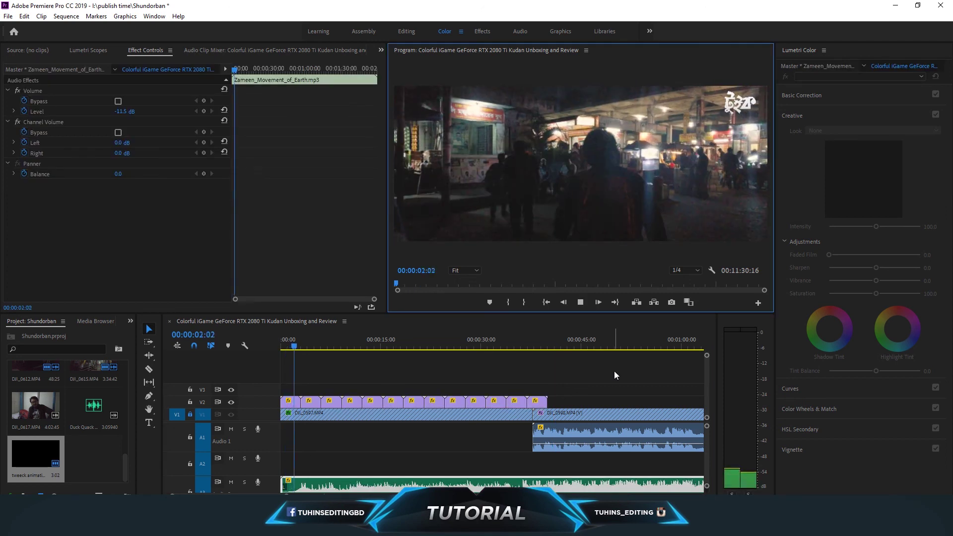